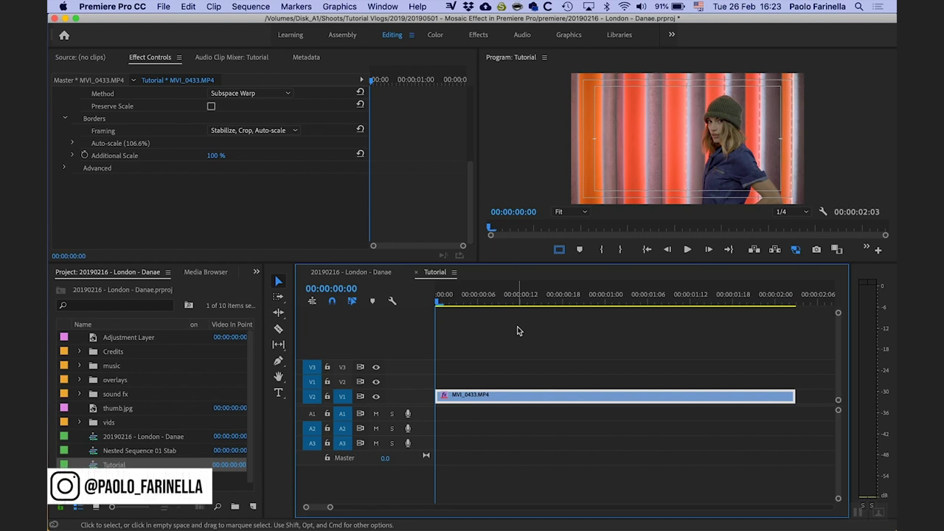
- Play the Tutorial sequence to preview the stabilized MVI_0433.MP4 clip
key("space")
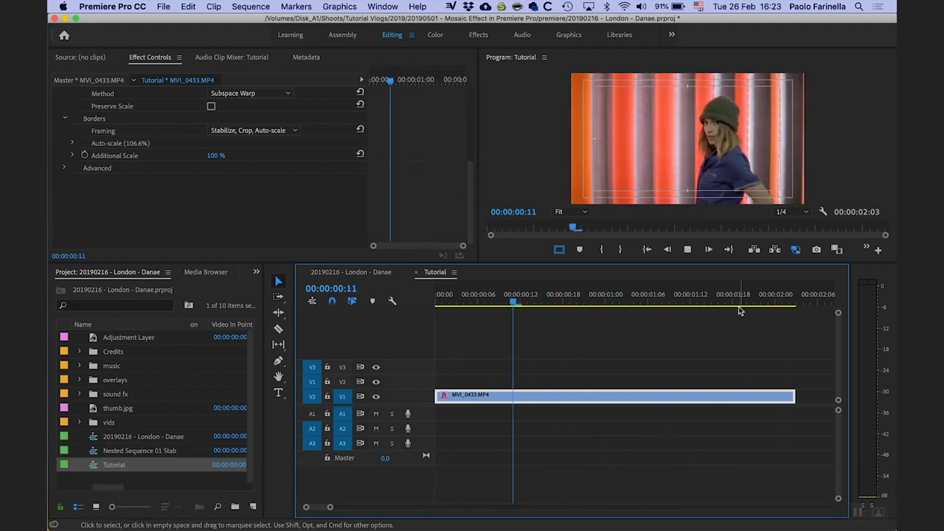
- Stop playback, return to the first frame, and bring up the Effects panel
key("space")
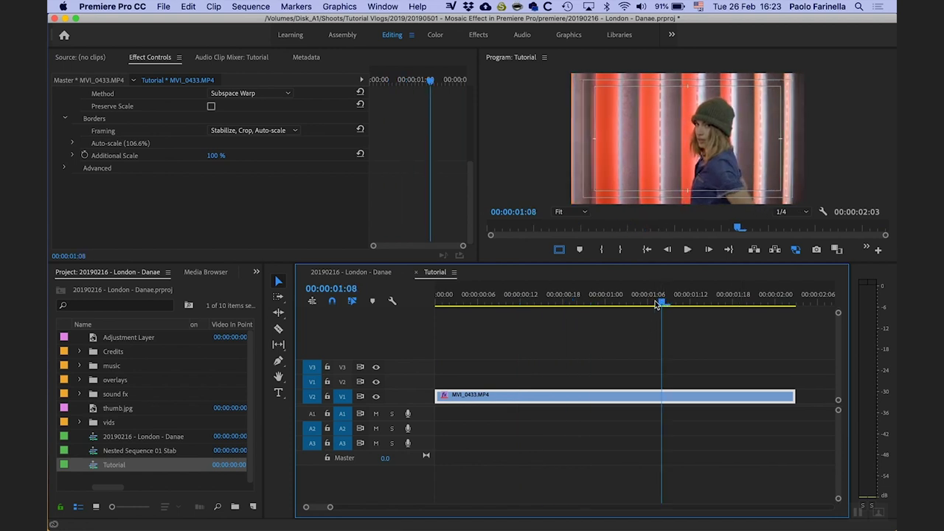
key("Home")
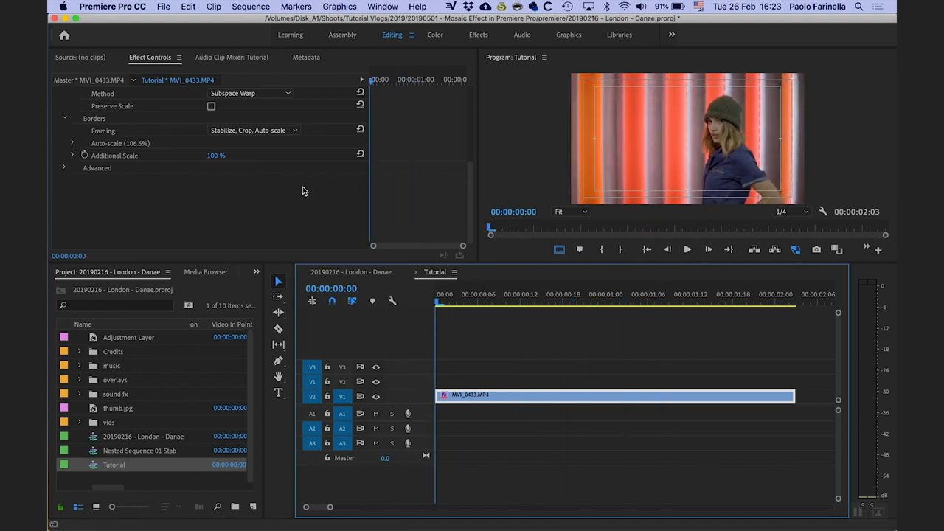
key("shift+1")
left_click(256, 271)
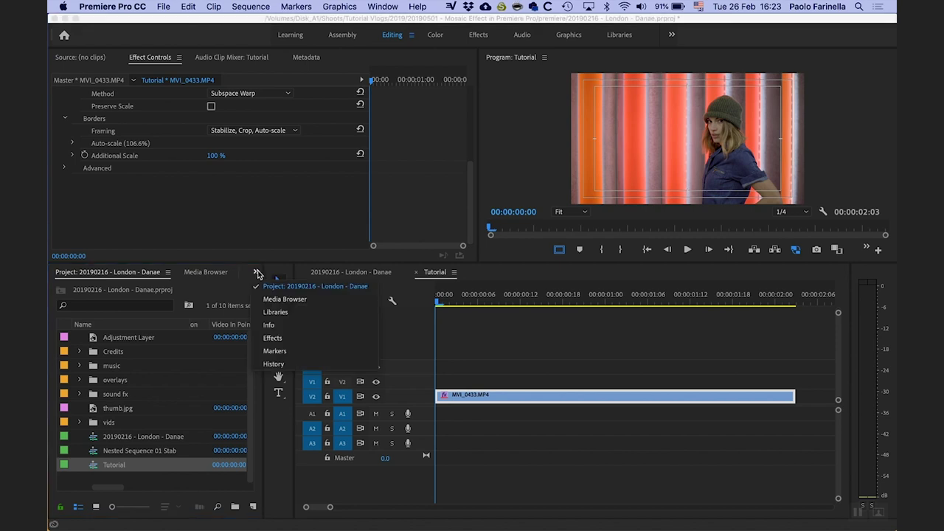
left_click(293, 339)
- Search effects for 'mos' and apply Mosaic to MVI_0433.MP4 in the timeline
left_click(133, 288)
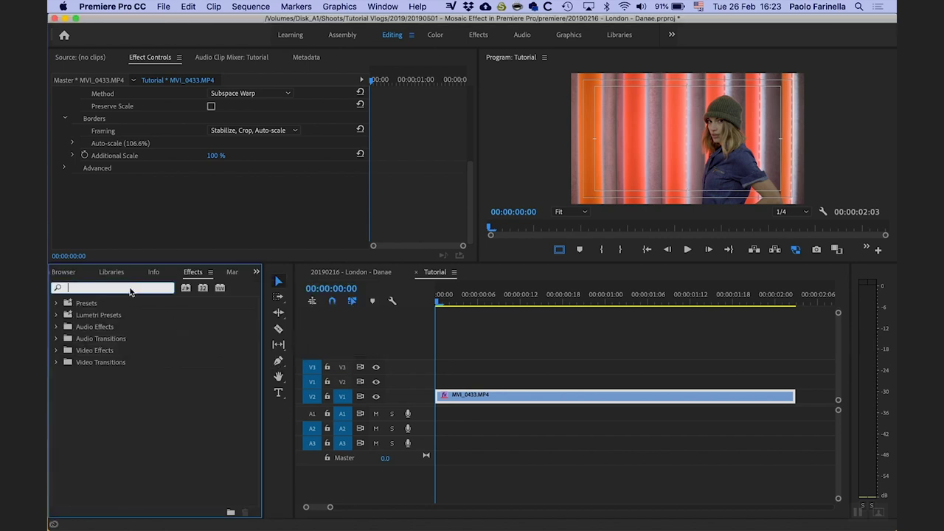
type("mosai")
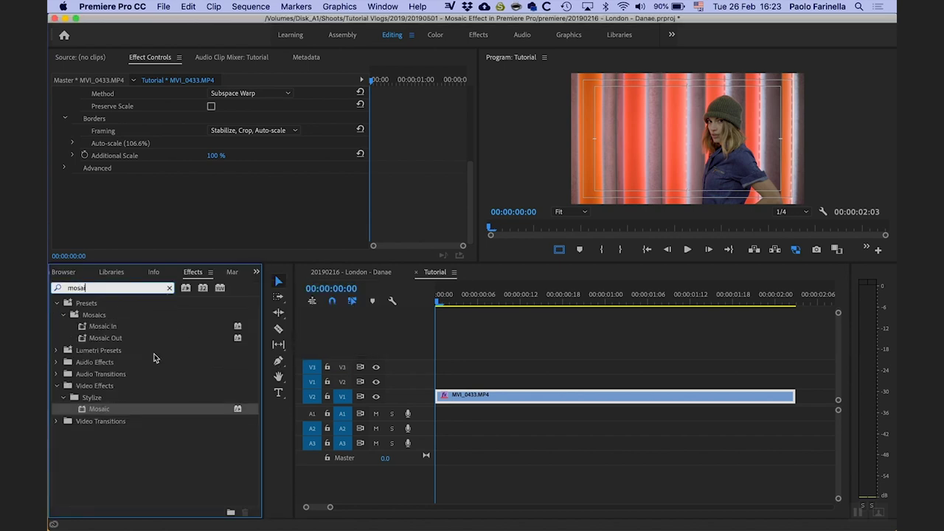
left_click_drag(101, 413, 508, 395)
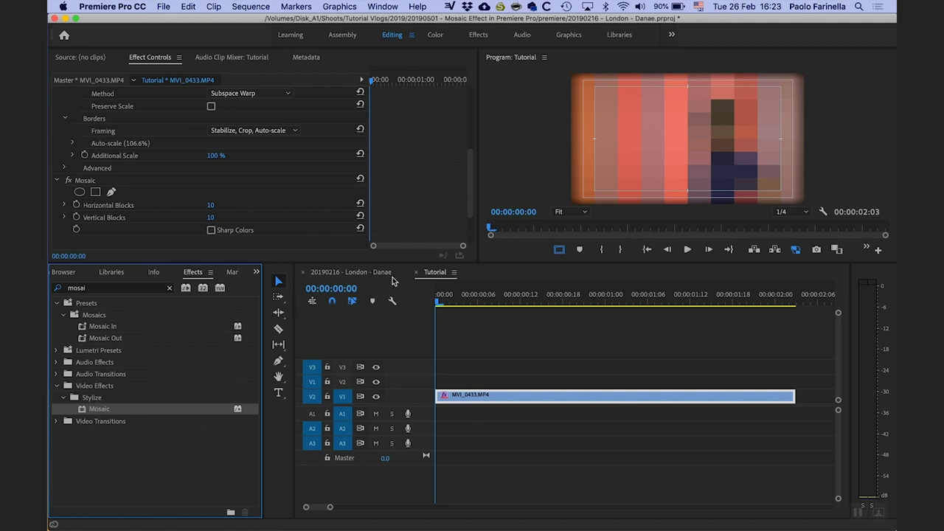
- Set Mosaic Horizontal Blocks to 300
left_click_drag(470, 214, 470, 234)
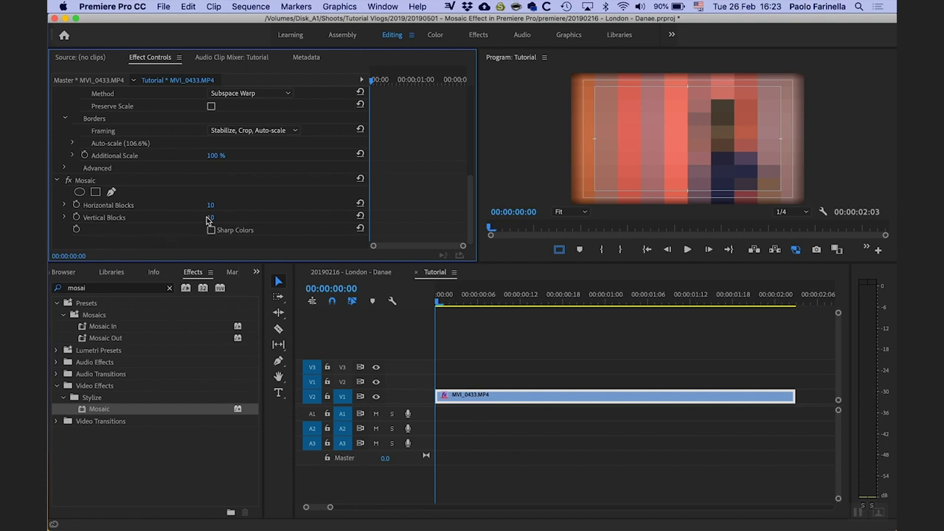
left_click_drag(209, 219, 212, 219)
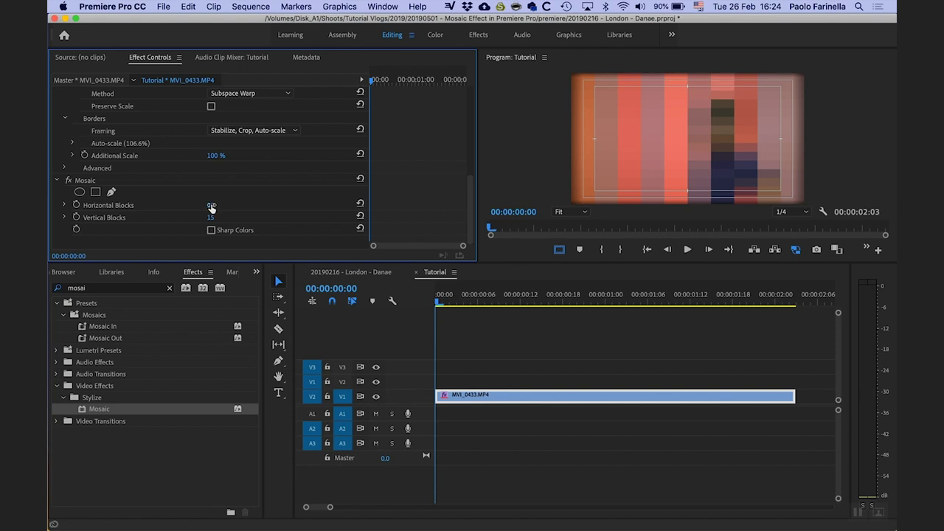
left_click(211, 207)
type("300")
key("Return")
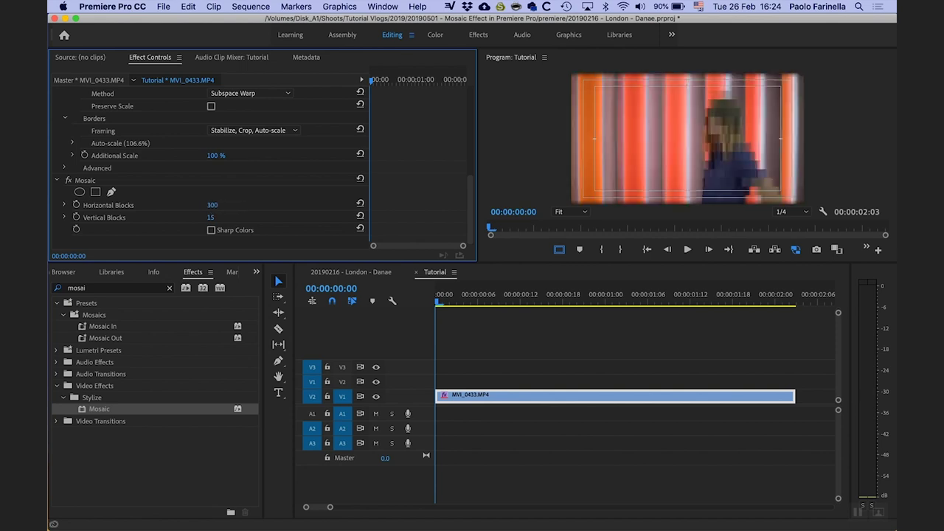
- Scrub Mosaic Vertical Blocks up and down to compare finer and coarser pixelation
left_click_drag(211, 218, 238, 218)
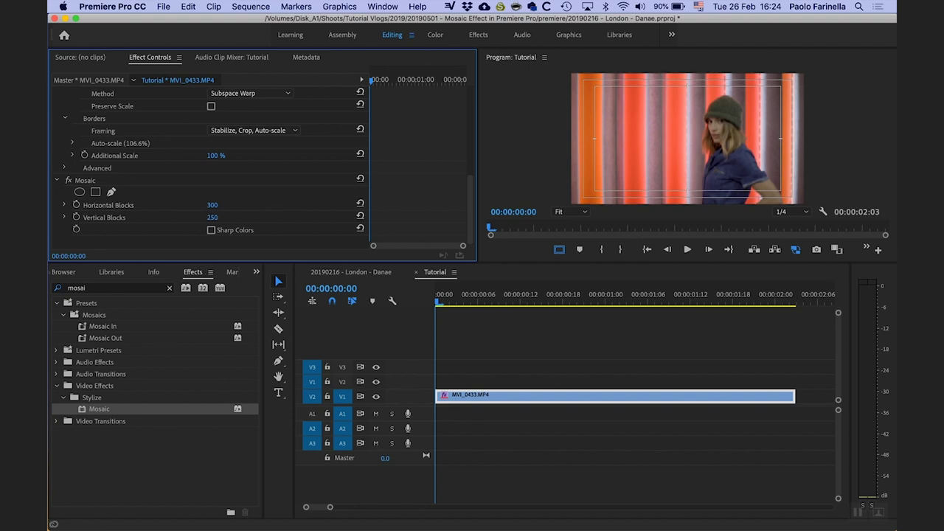
left_click_drag(242, 204, 274, 203)
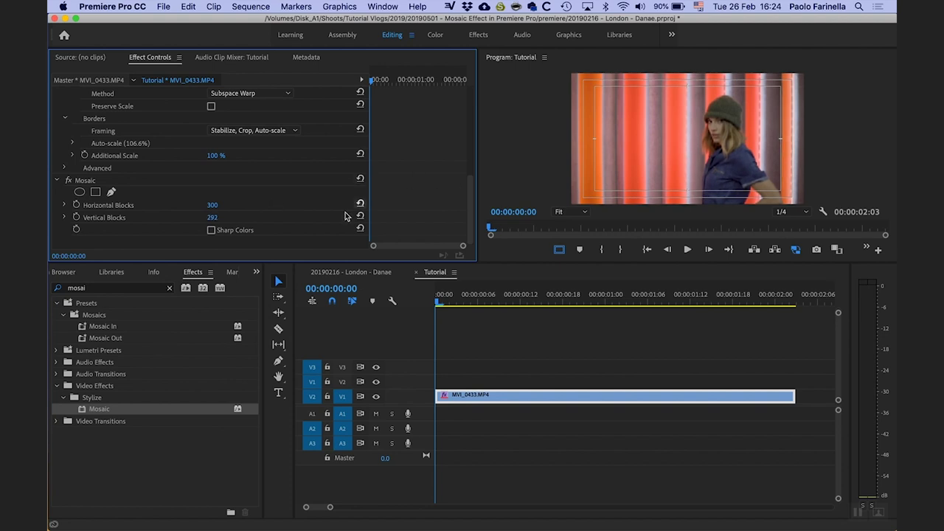
left_click_drag(212, 218, 248, 218)
left_click_drag(212, 217, 185, 217)
left_click_drag(212, 218, 155, 218)
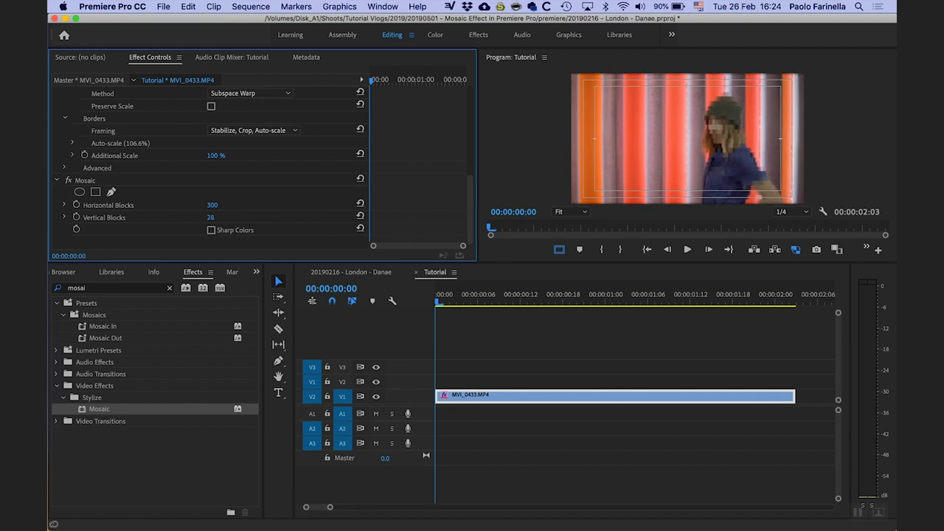
mouse_move(212, 217)
left_mouse_down()
mouse_move(190, 217)
mouse_move(205, 218)
left_mouse_up()
- Set Vertical Blocks to 1 and add its first keyframe early in the clip
left_click(223, 216)
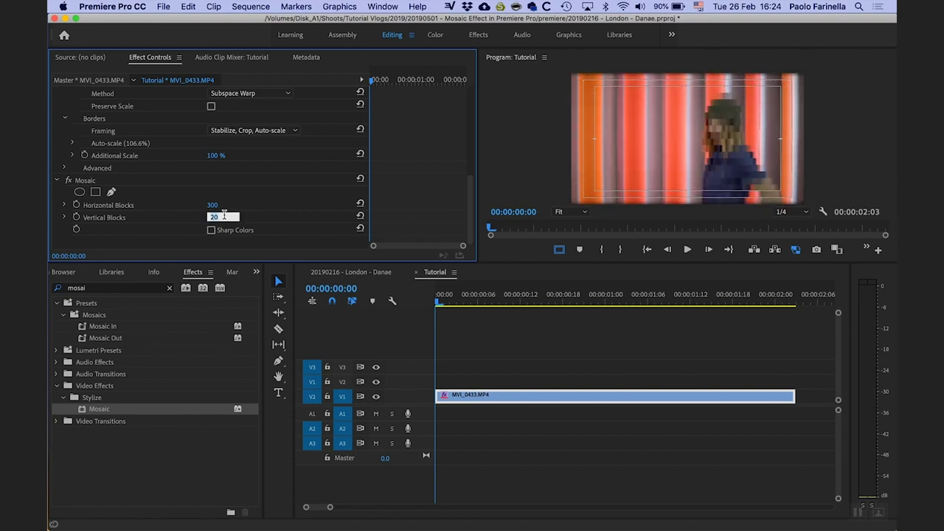
type("1")
key("Return")
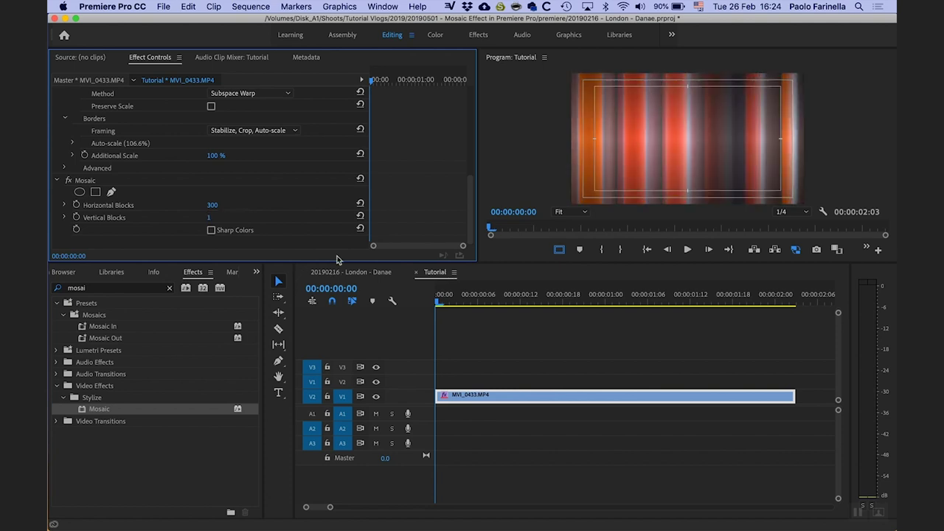
left_click(76, 217)
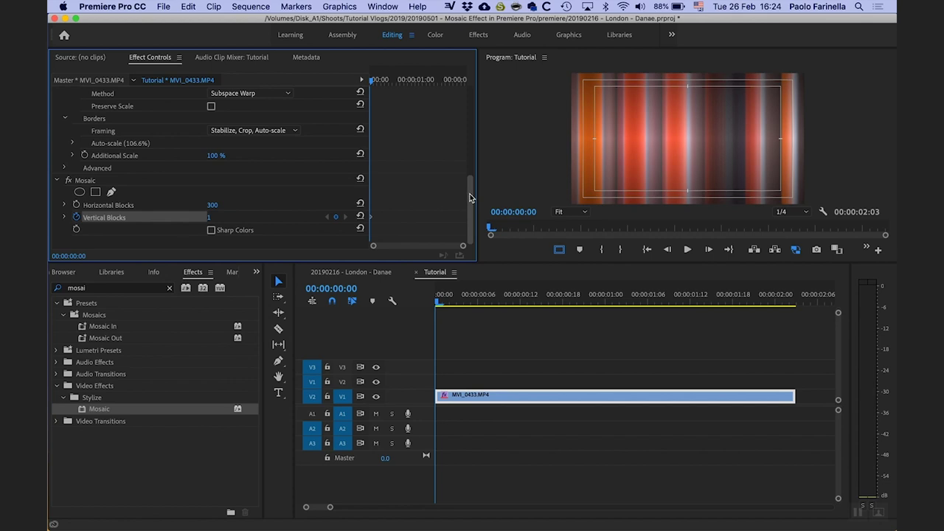
- Keyframe Vertical Blocks at 300 near 00:00:01:19, then select both keyframes
left_click(442, 302)
key("space")
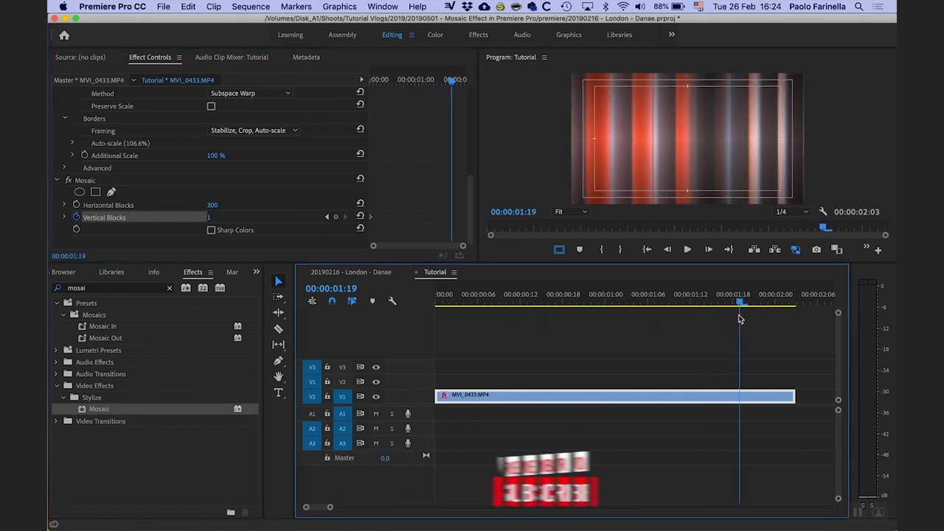
left_click(223, 216)
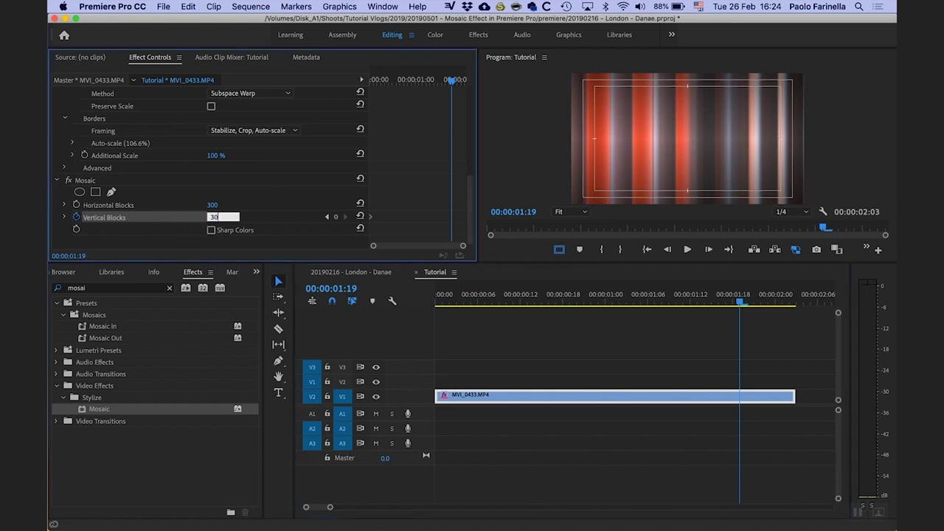
key("Return")
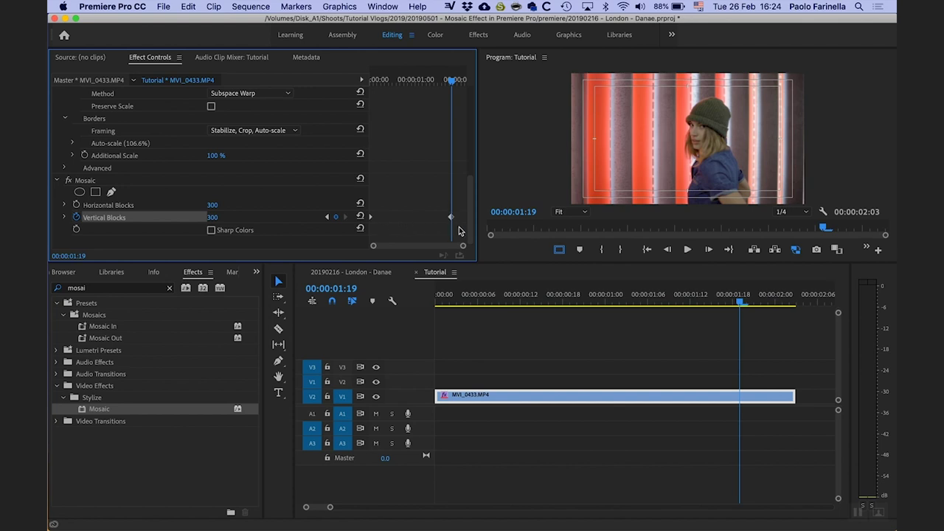
left_click_drag(457, 232, 361, 177)
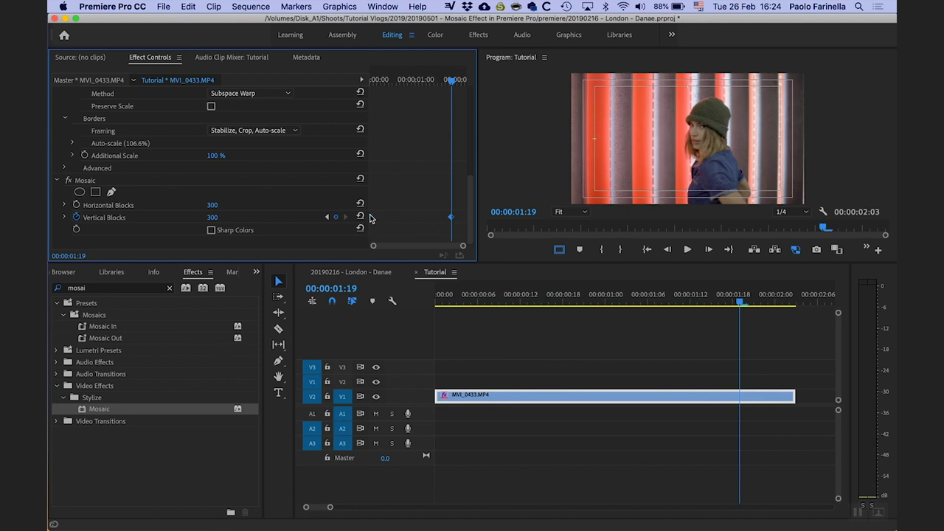
- Switch the Vertical Blocks keyframes to Bezier interpolation
right_click(371, 220)
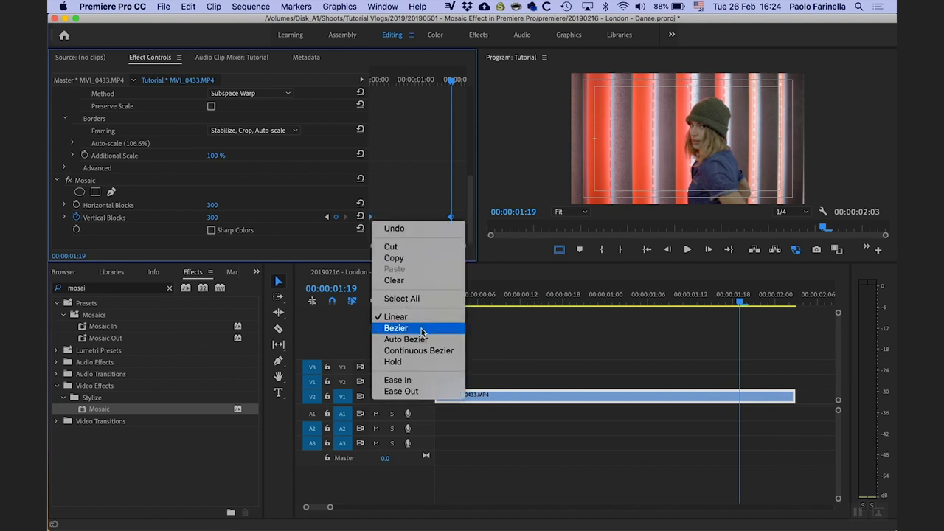
left_click(395, 328)
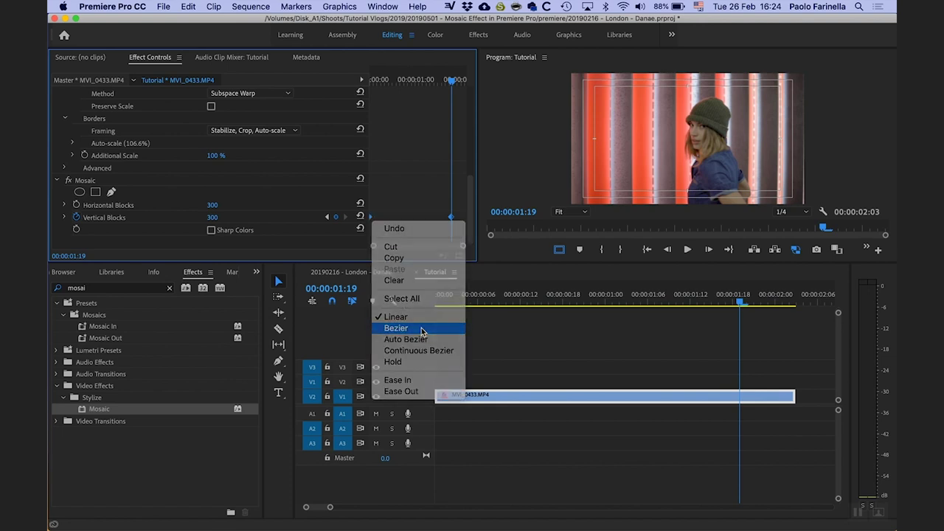
left_click(65, 217)
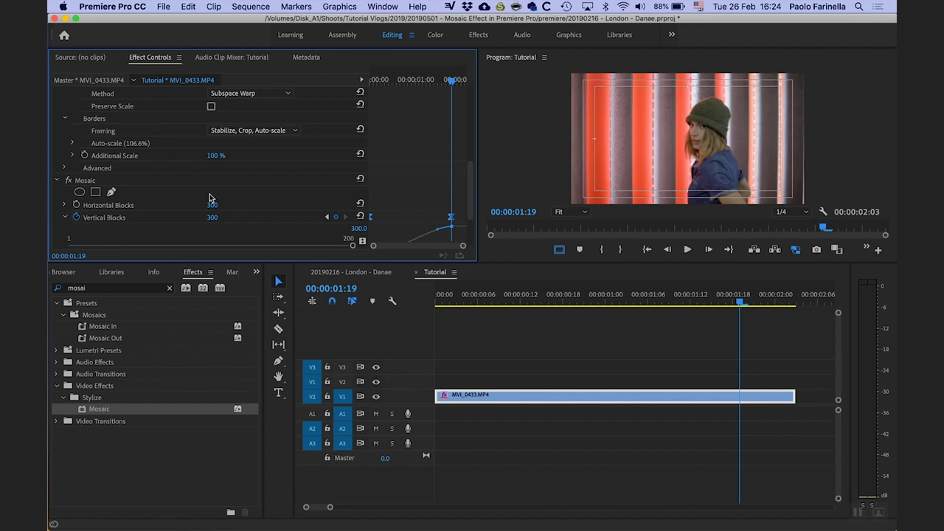
left_click(65, 218)
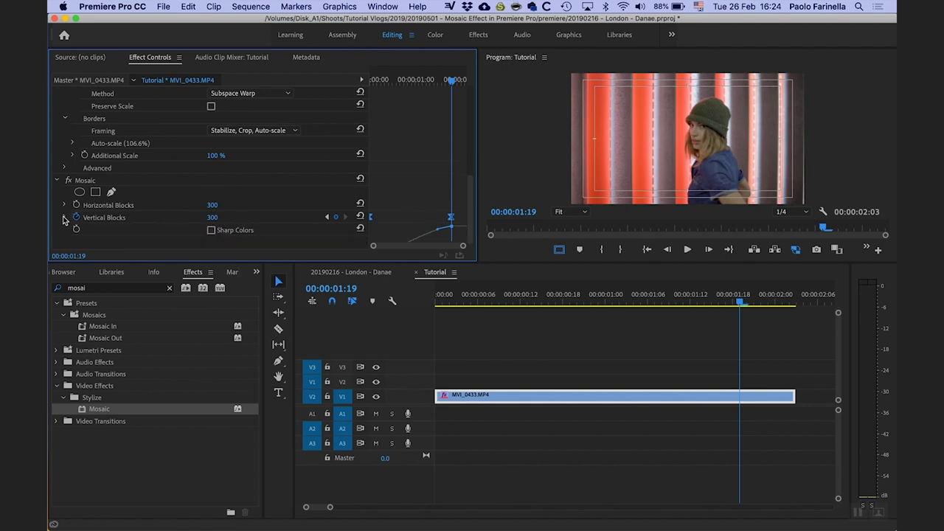
- In maximized Effect Controls, drag the Bezier handles so Vertical Blocks eases from 1 to 300
double_click(152, 60)
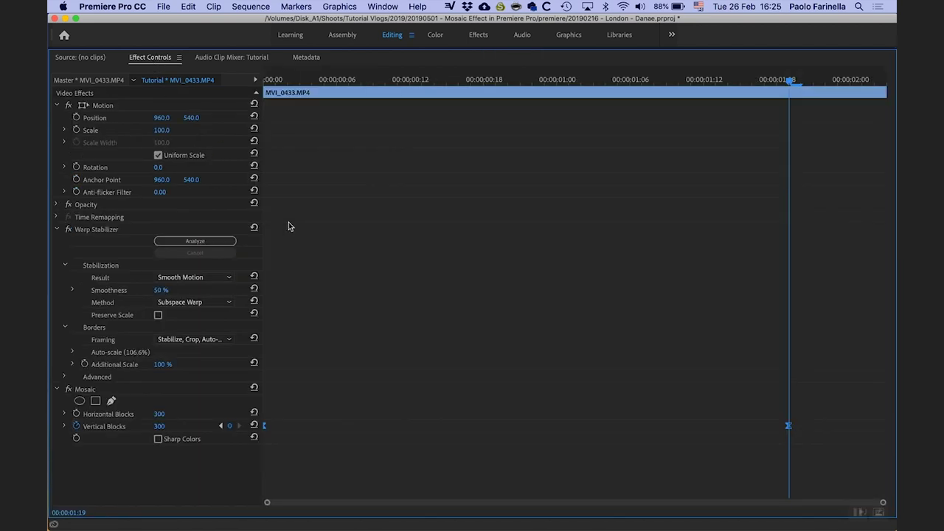
left_click(64, 426)
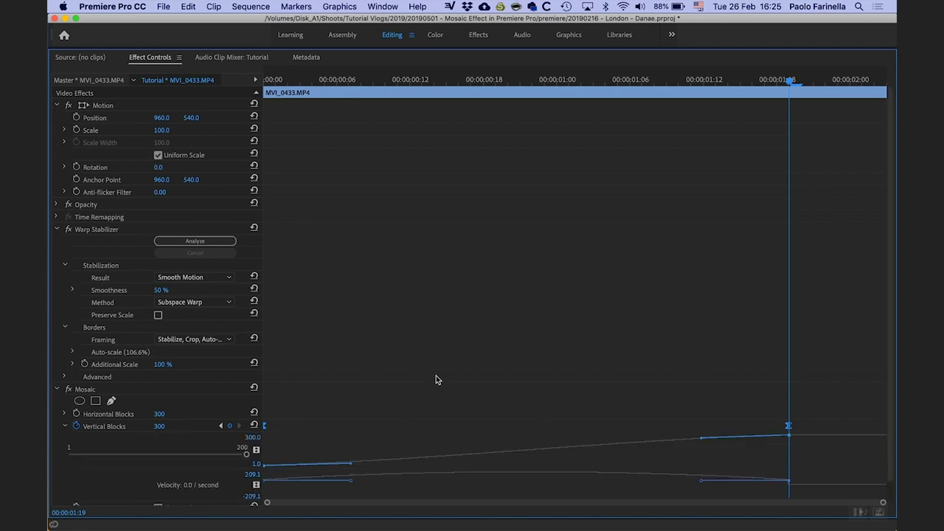
scroll(435, 379, "down", 1)
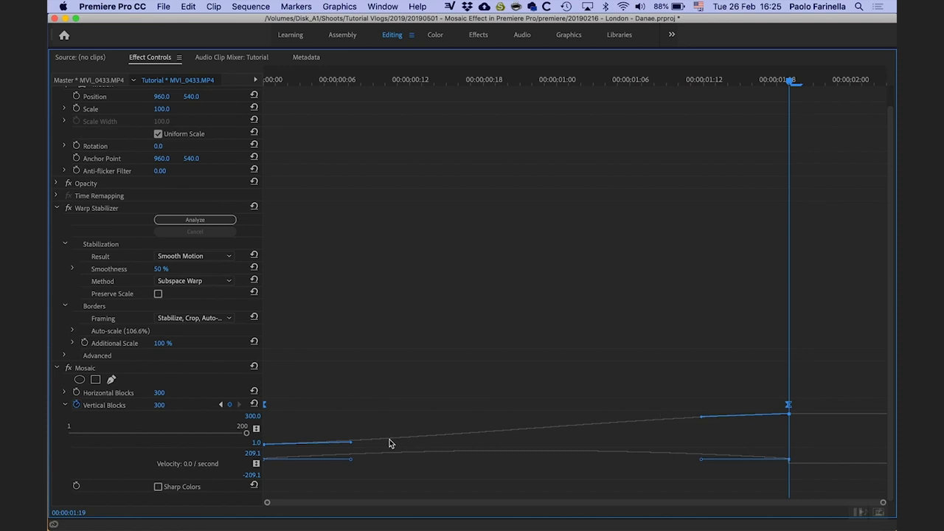
left_click_drag(351, 447, 439, 447)
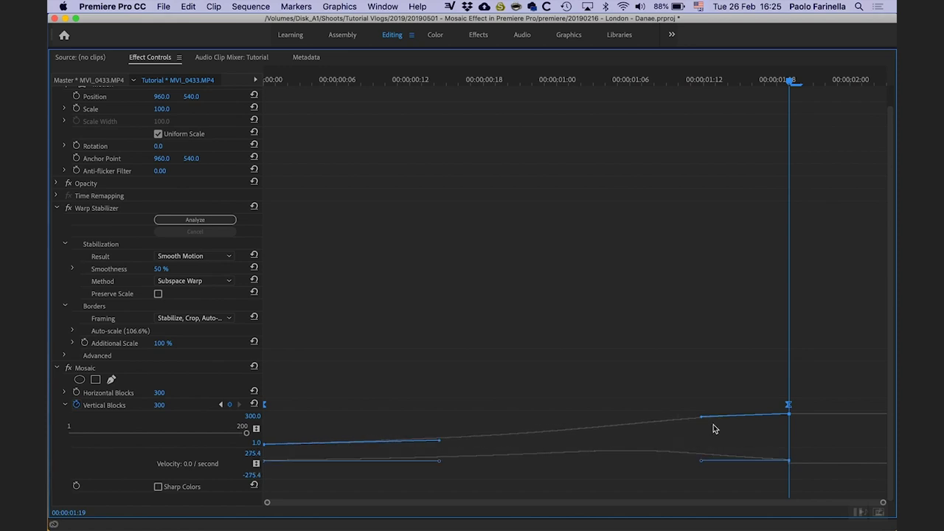
left_click_drag(702, 420, 727, 431)
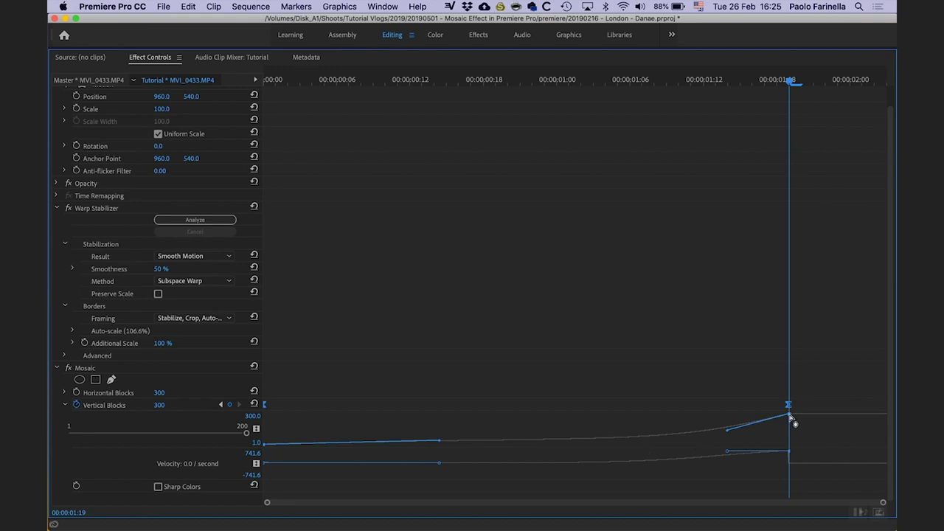
left_click_drag(727, 432, 726, 430)
left_click_drag(440, 442, 447, 442)
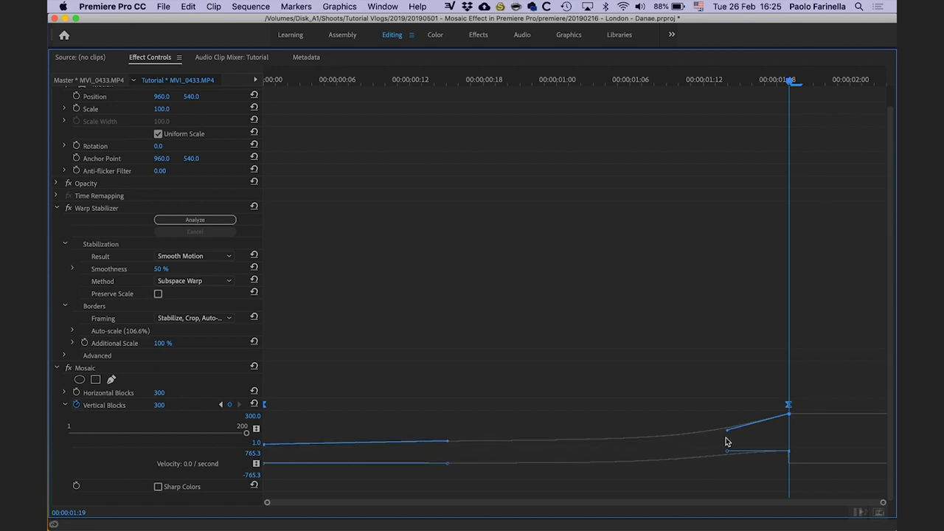
left_click_drag(726, 431, 724, 431)
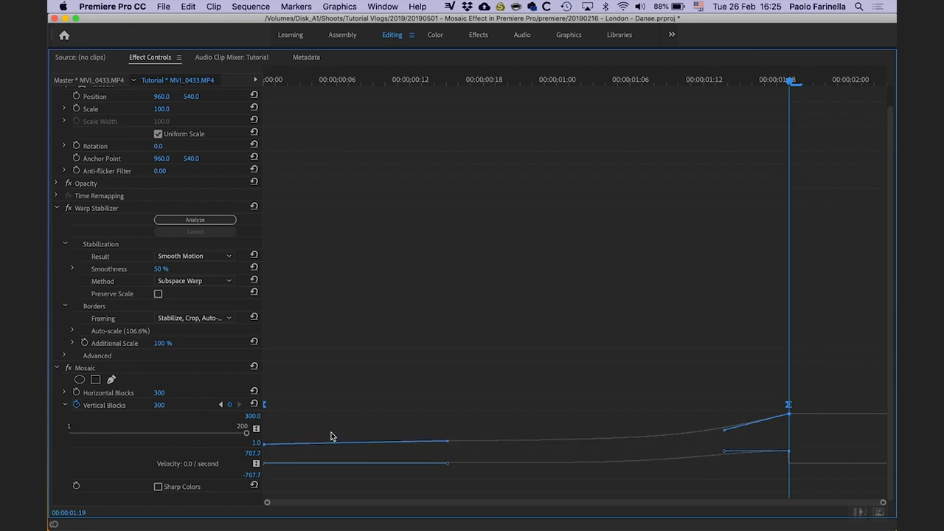
double_click(150, 60)
- Return to the sequence start and play to preview the mosaic animation
left_click_drag(739, 295, 597, 295)
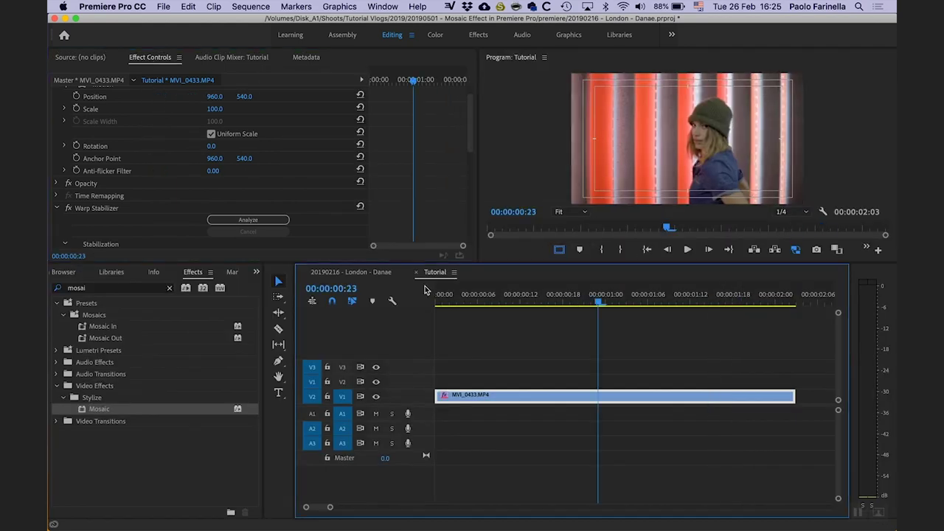
key("Home")
key("space")
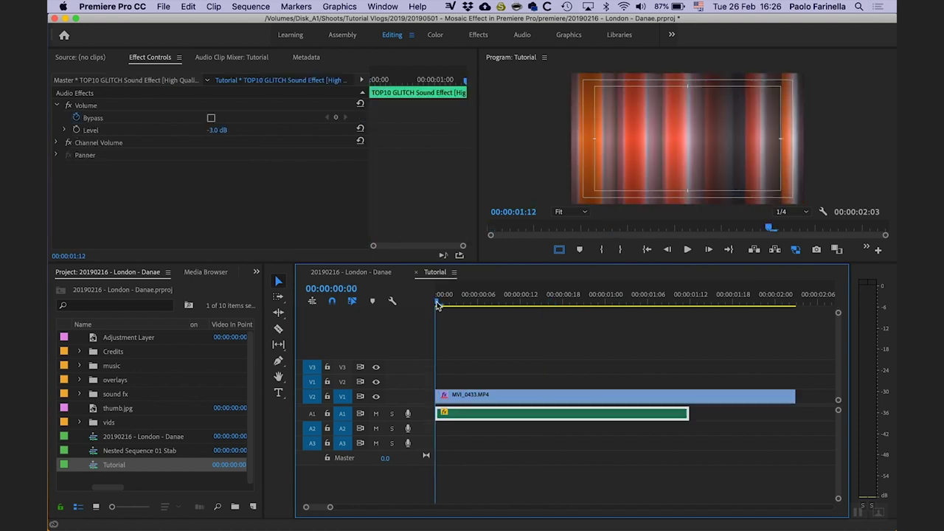
- Add the glitch sound clip to A1 and play back from the start to check it
key("Down")
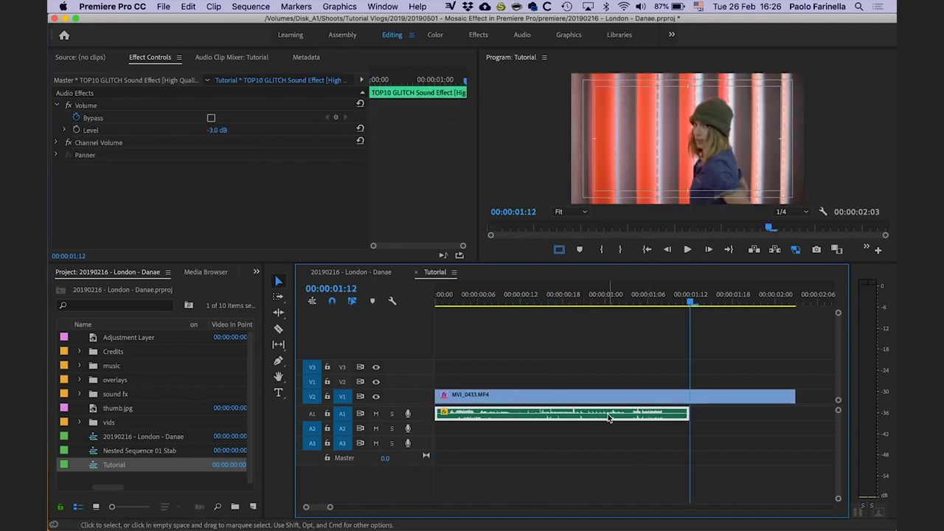
key("Up")
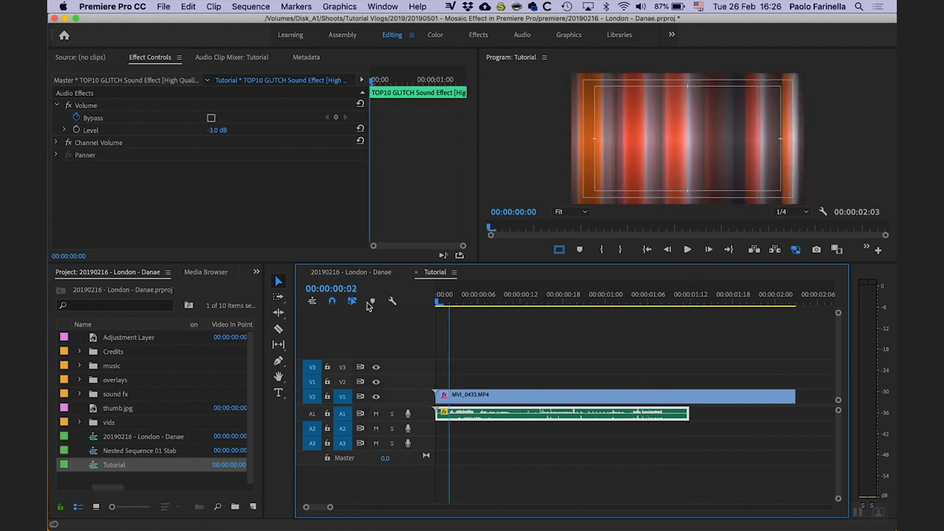
key("Up")
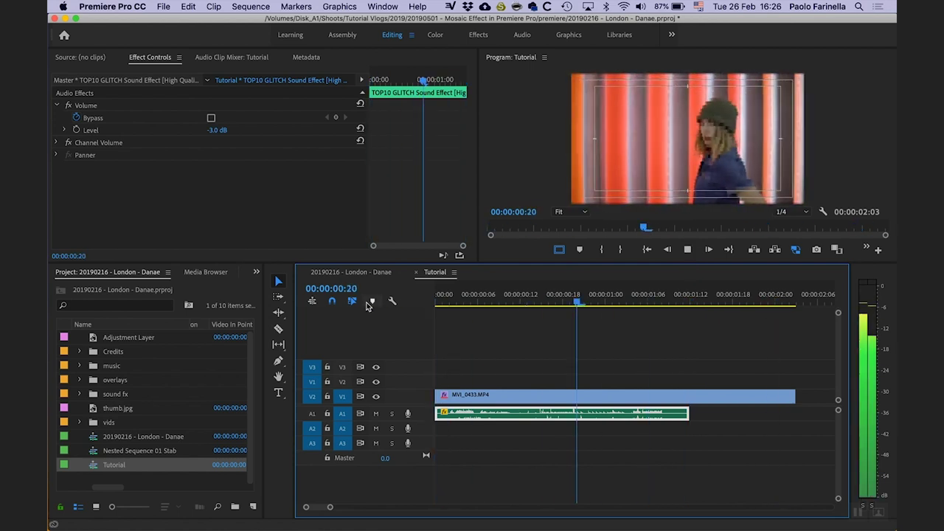
key("space")
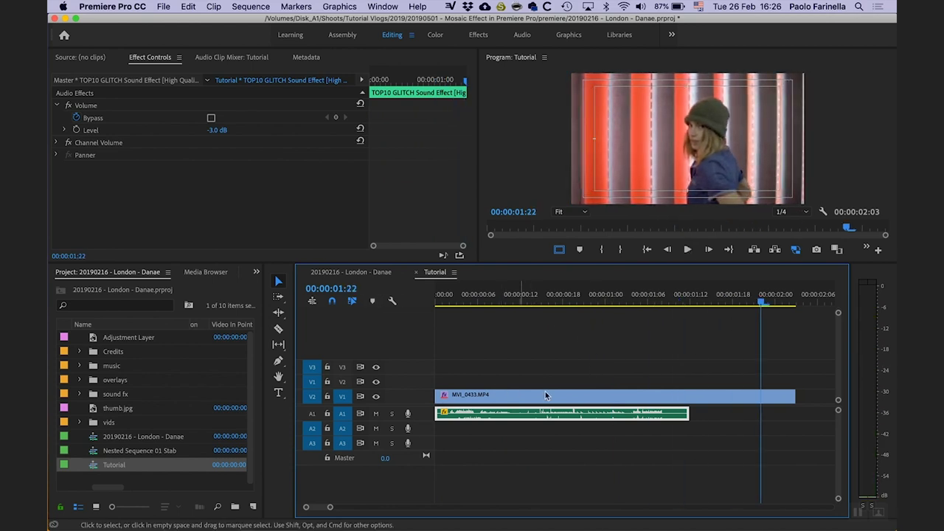